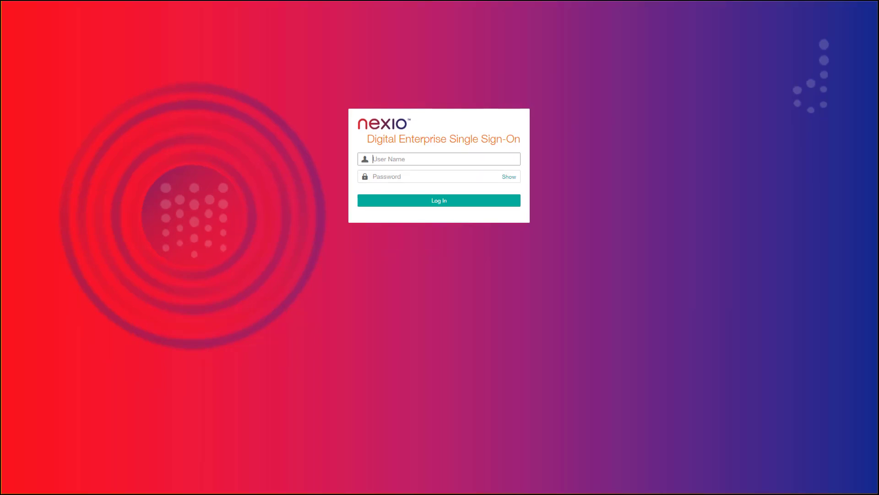
type("TS")
- Log in to Nexio single sign-on with the user name and password
key("Tab")
type("••")
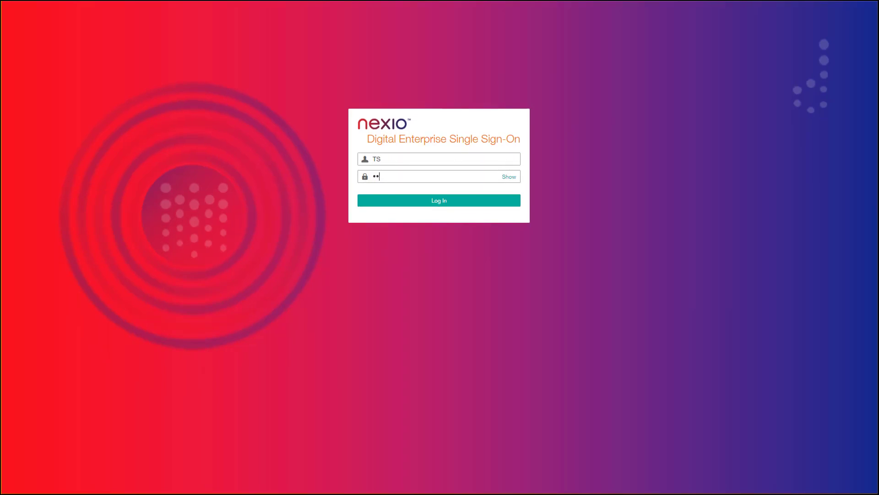
type("•••••••")
key("Return")
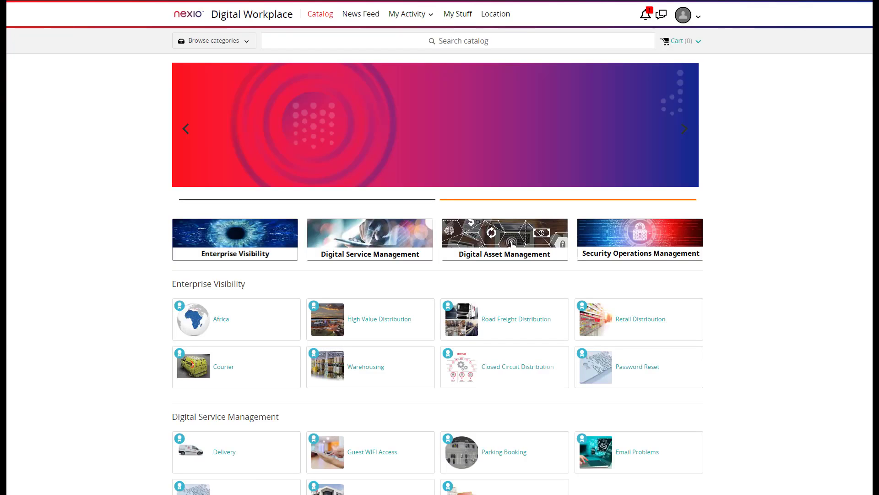
- Ask the chatbot what's happening with StorTech, highlight its reply, then leave the chat
left_click(661, 13)
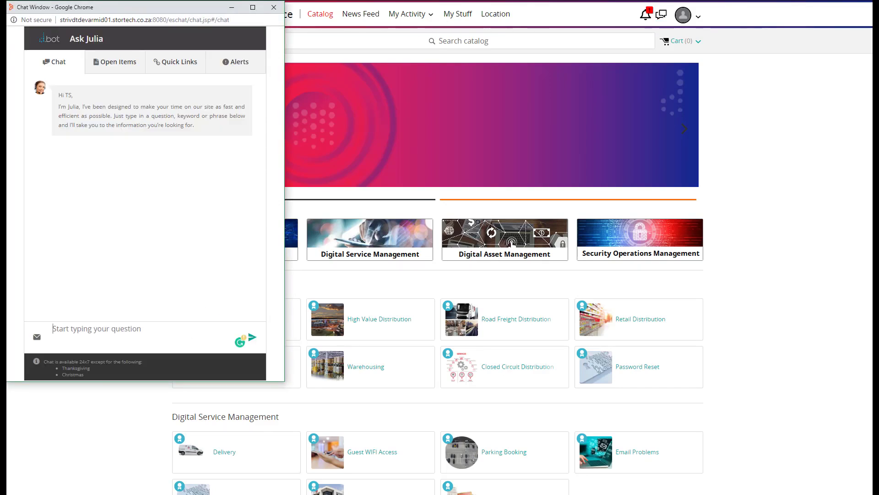
type("Whats ")
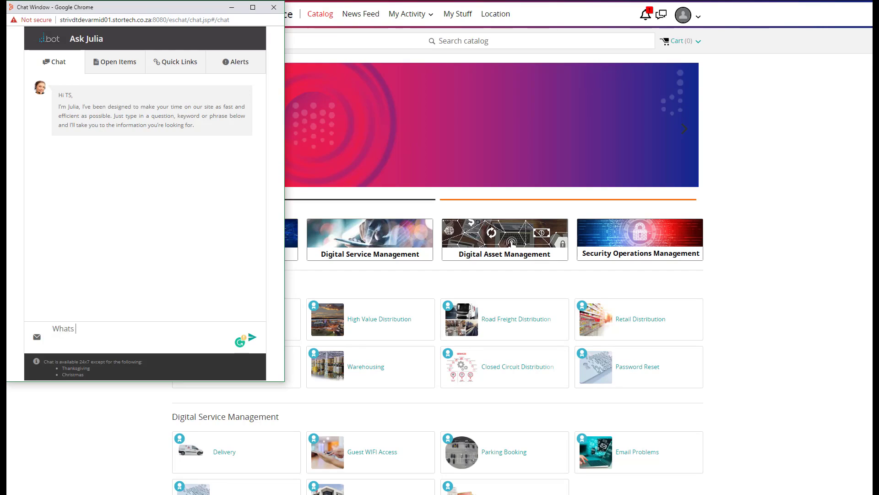
type("happening")
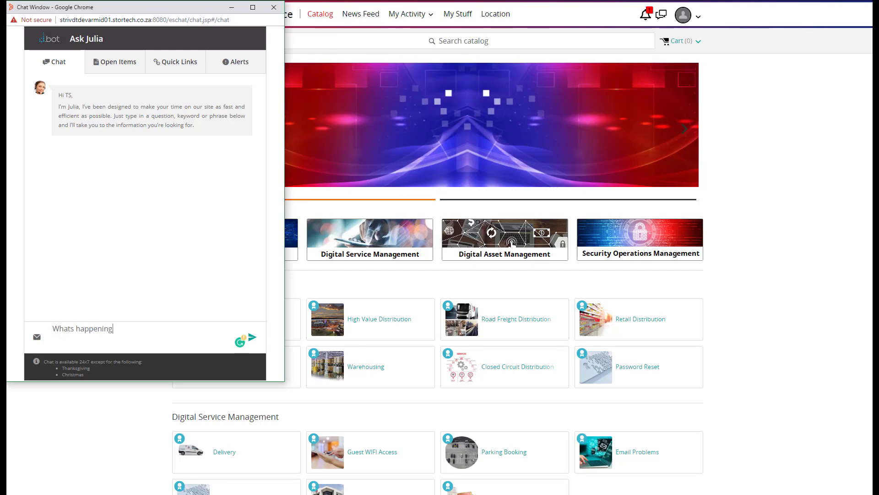
type(" with")
key("Return")
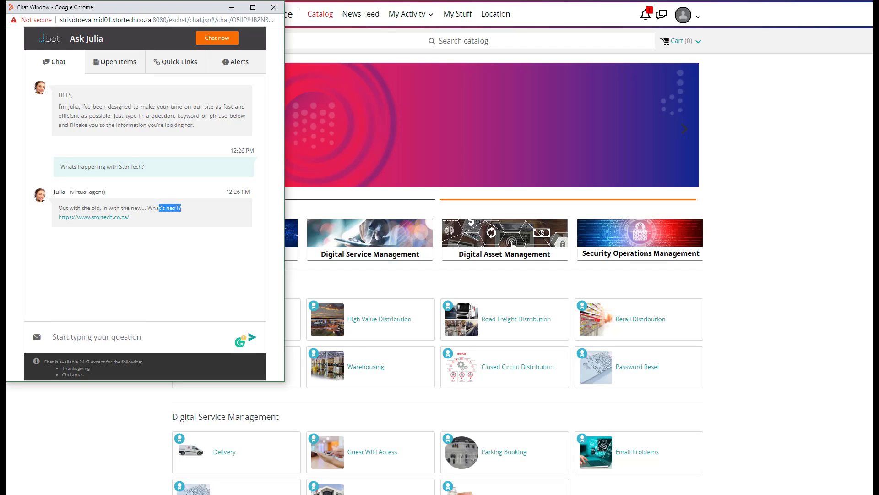
left_click_drag(181, 207, 59, 208)
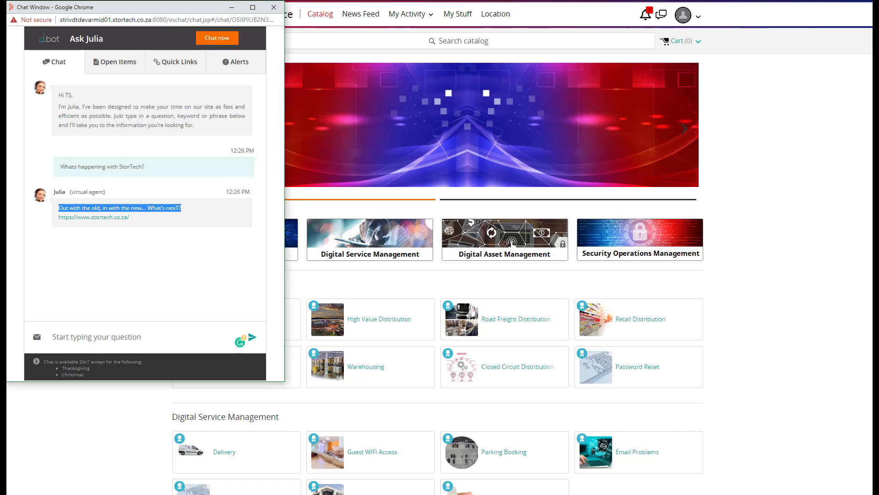
left_click(274, 6)
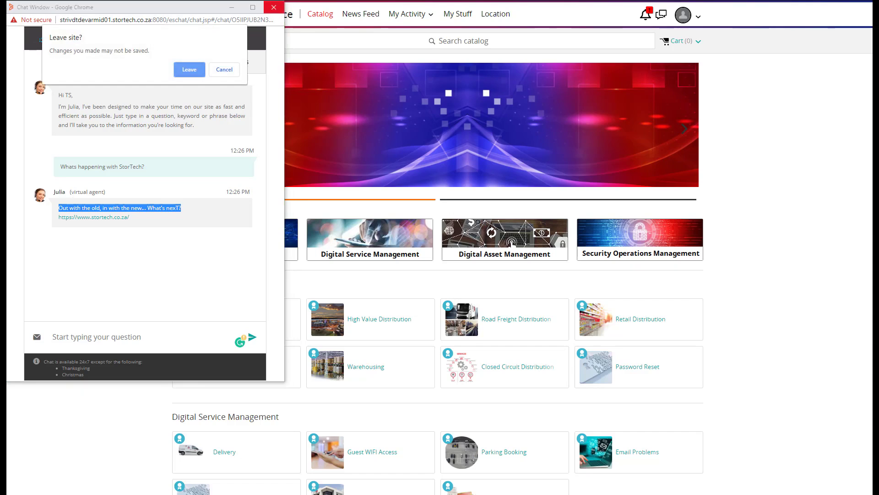
key("Return")
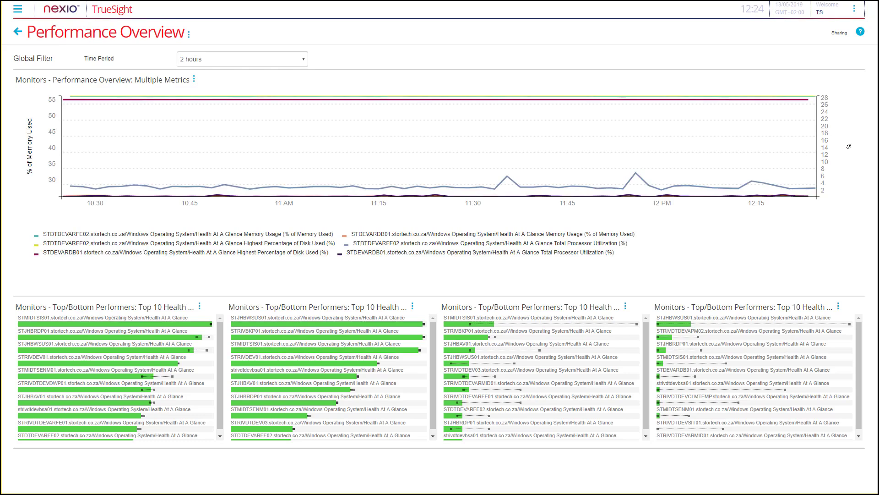
- Open Monitoring > Events, check the Noise Reduction percentage, and return to the Events list
left_click(18, 9)
left_click(28, 45)
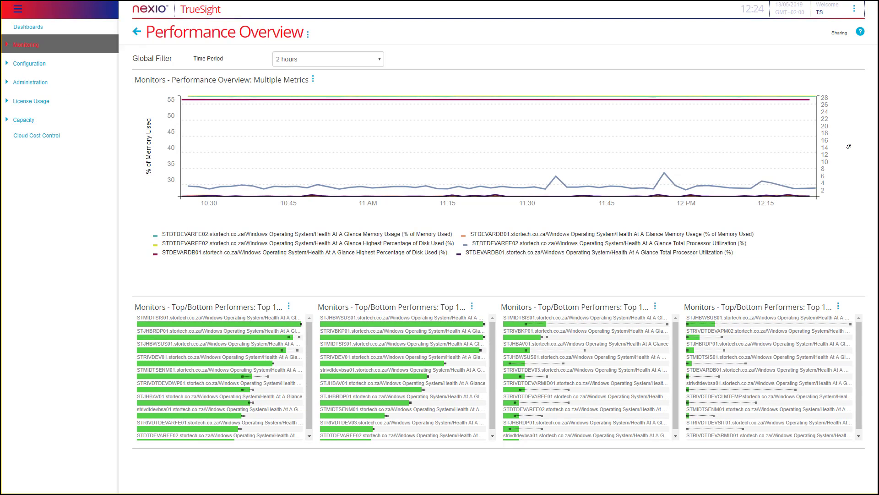
left_click(29, 92)
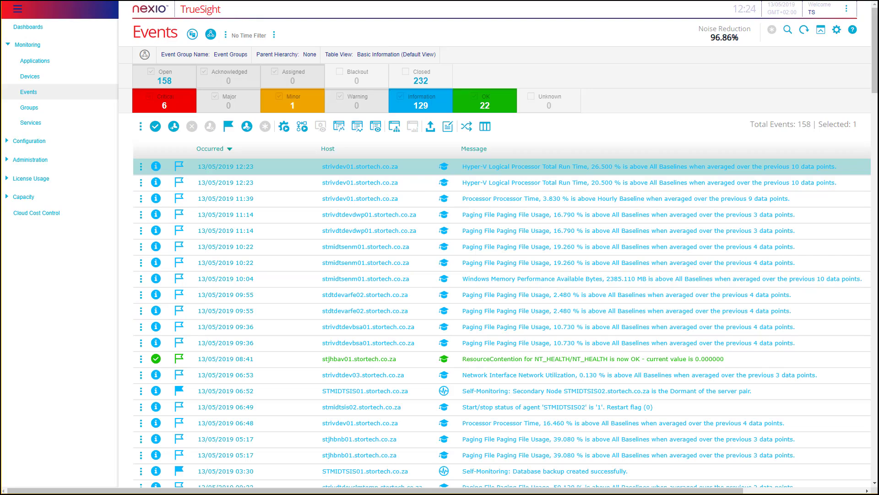
left_click(725, 34)
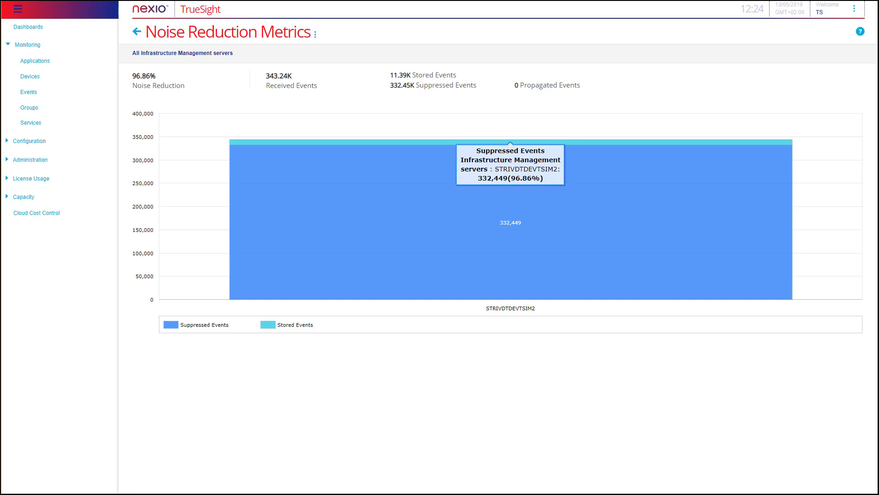
left_click(137, 32)
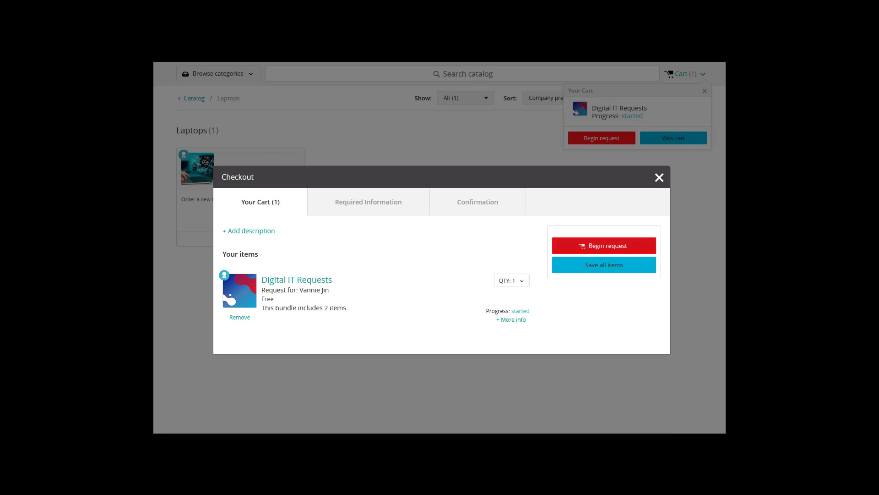
- Start the cart request with an Urgent ASUS ZenBook, then move to the description field
left_click(582, 245)
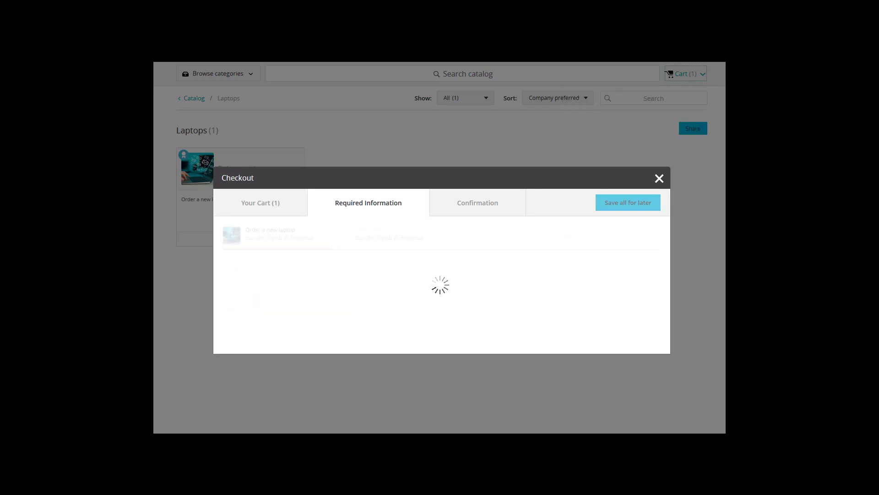
left_click(310, 335)
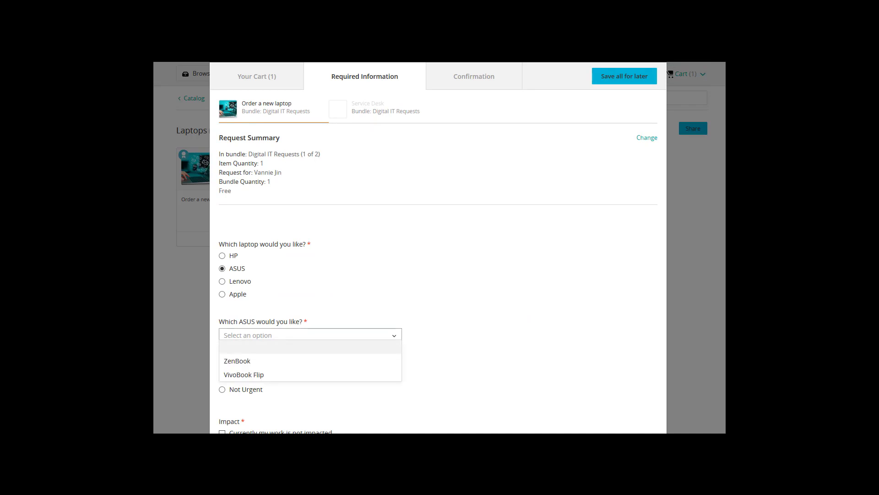
left_click(261, 361)
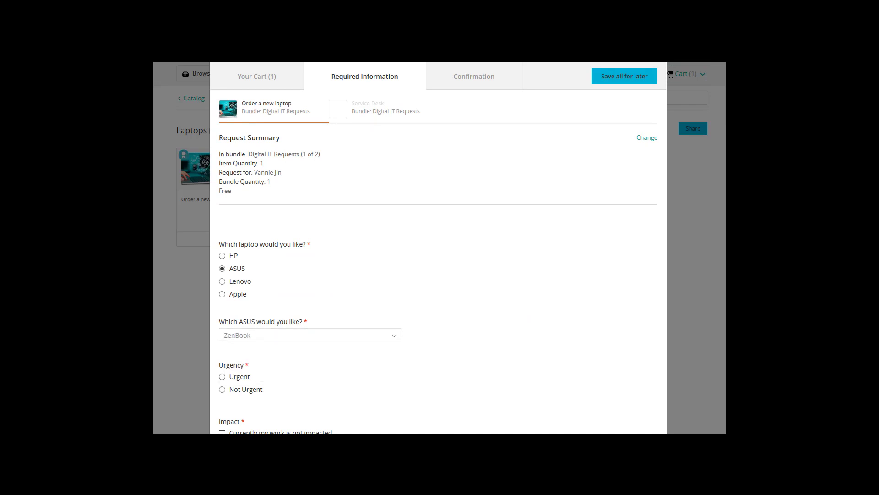
left_click(222, 376)
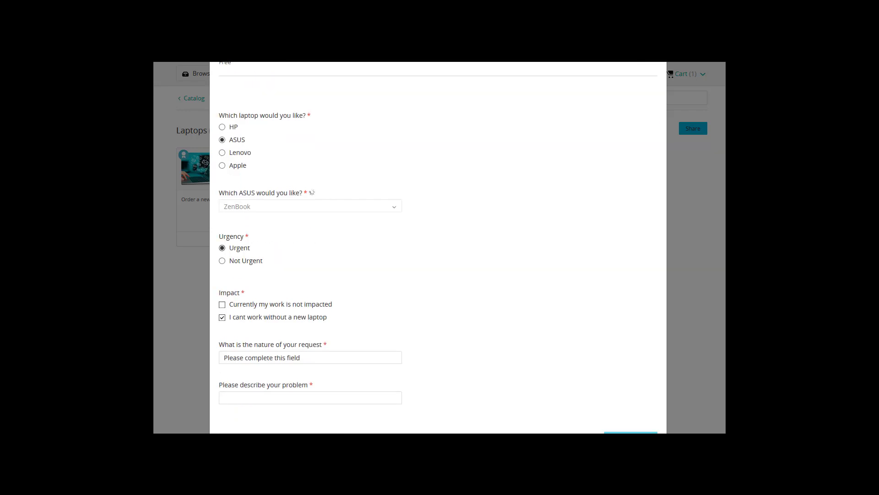
type("De")
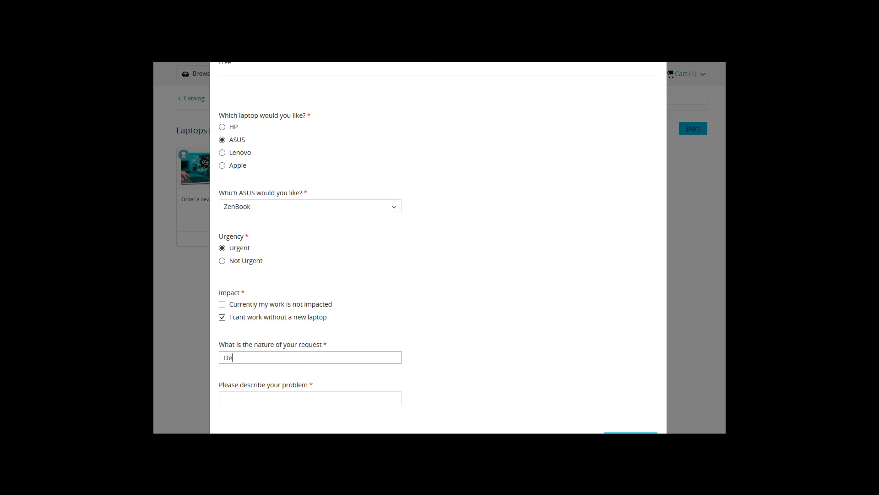
type("mo")
key("Tab")
type("De")
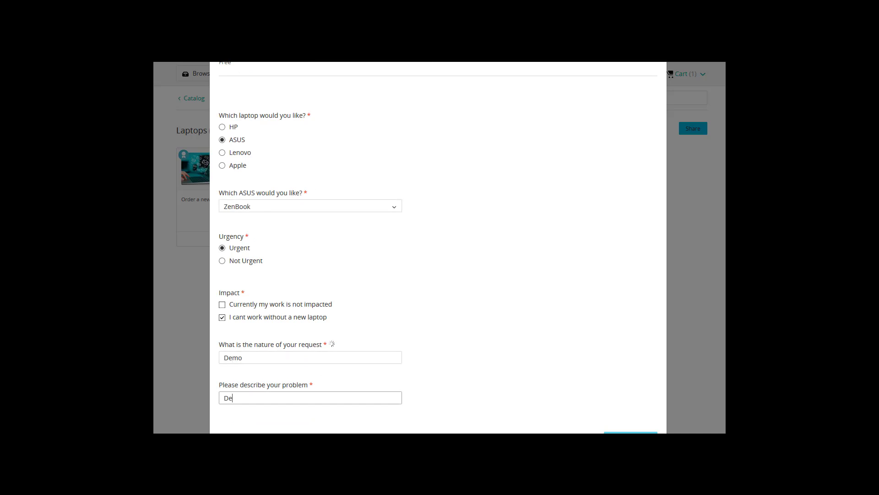
type("mo")
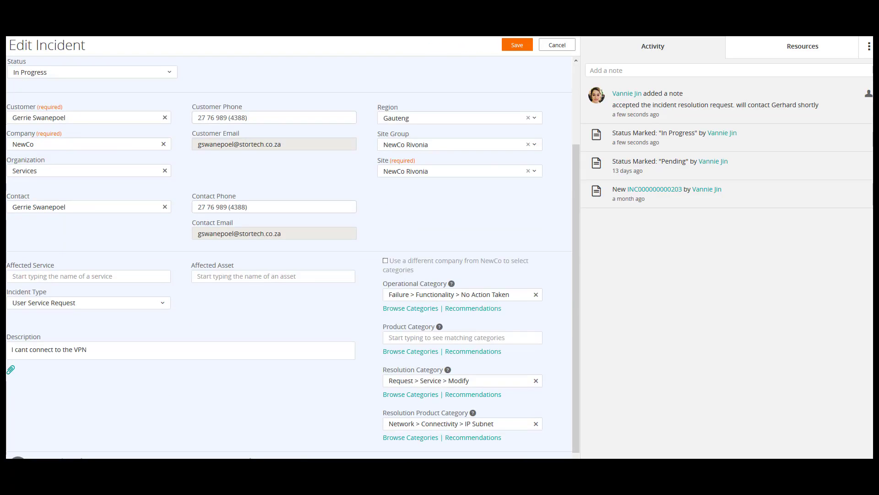
- Set the VPN incident to Resolved with reason Automated Resolution Reported, and start the resolution note
left_click(92, 72)
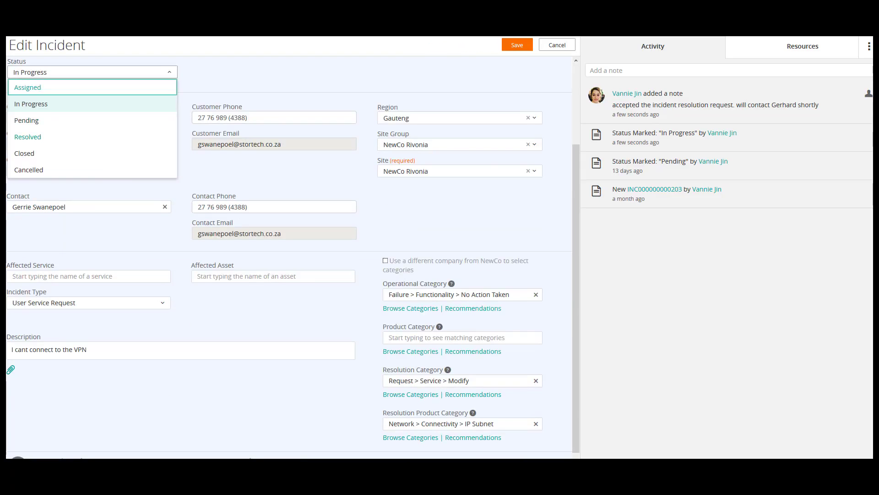
left_click(28, 137)
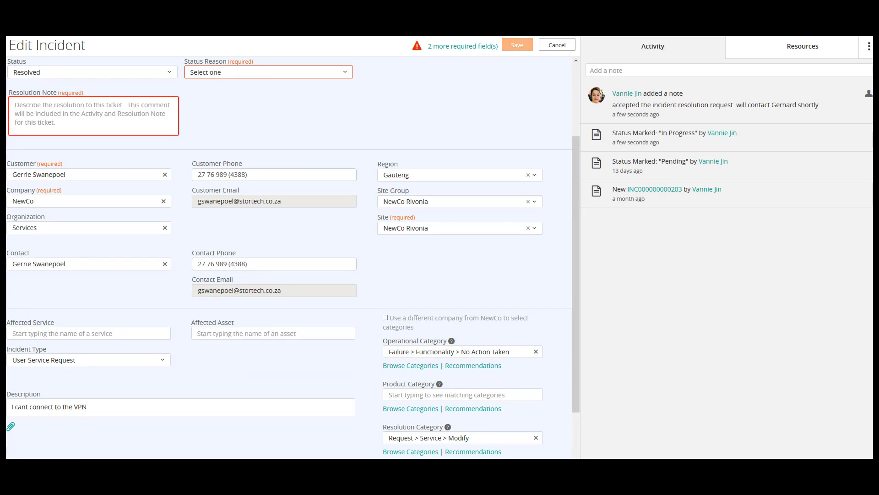
left_click(268, 71)
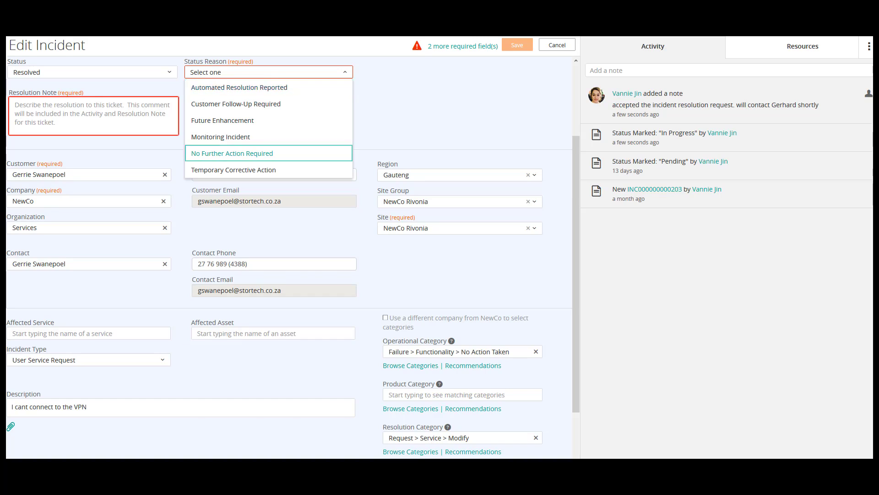
left_click(232, 153)
left_click(267, 71)
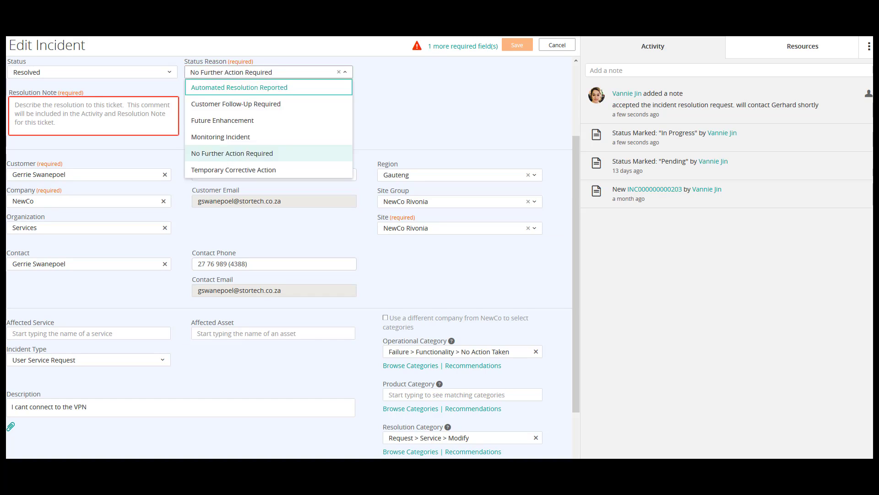
left_click(254, 85)
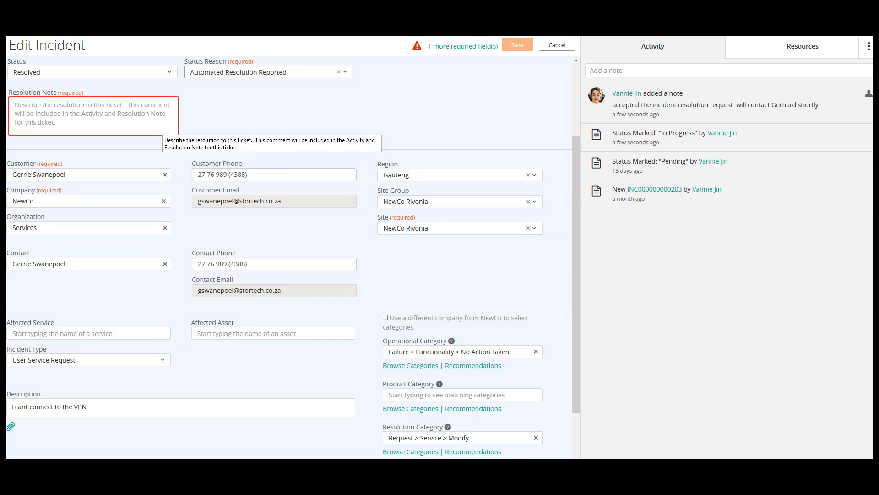
left_click(93, 113)
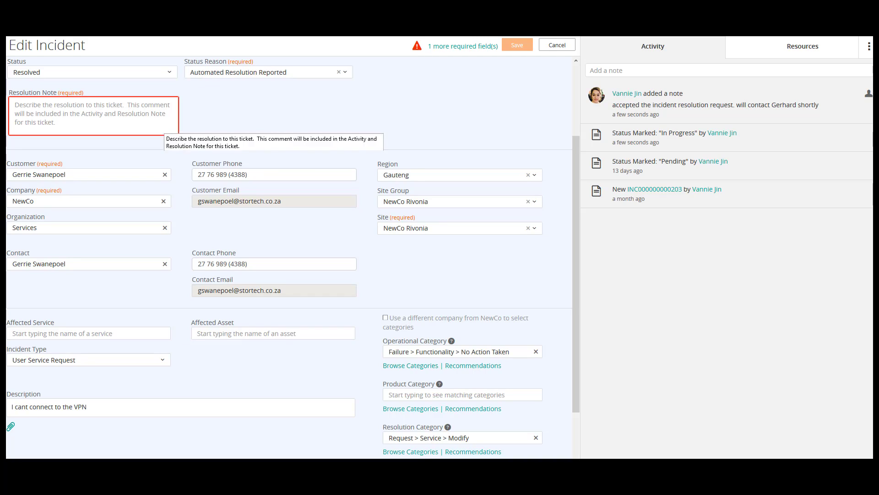
type("Automated ")
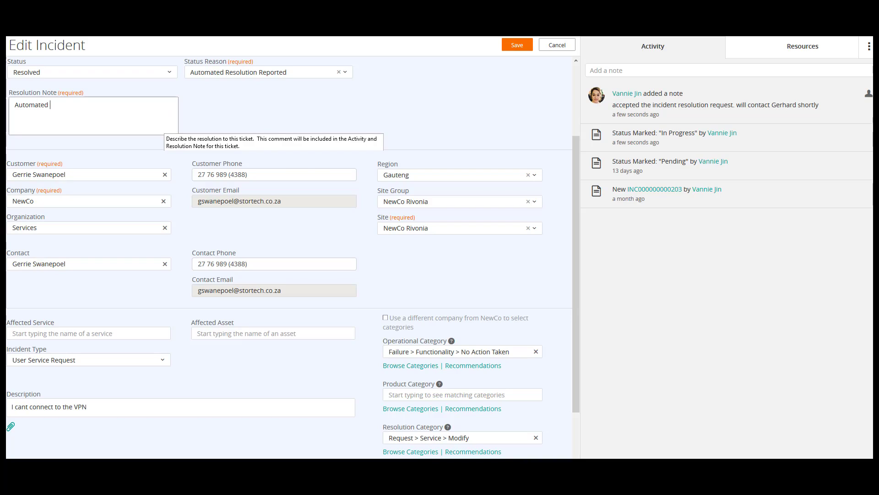
type("R")
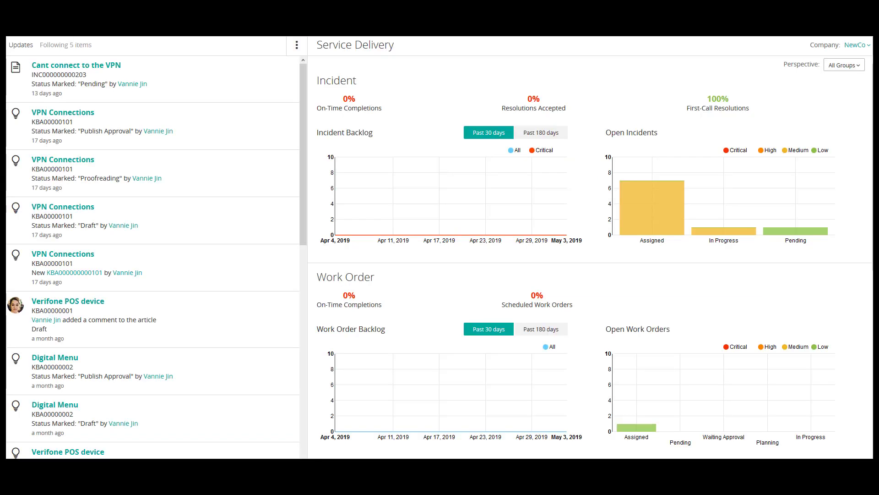
left_click_drag(357, 81, 317, 80)
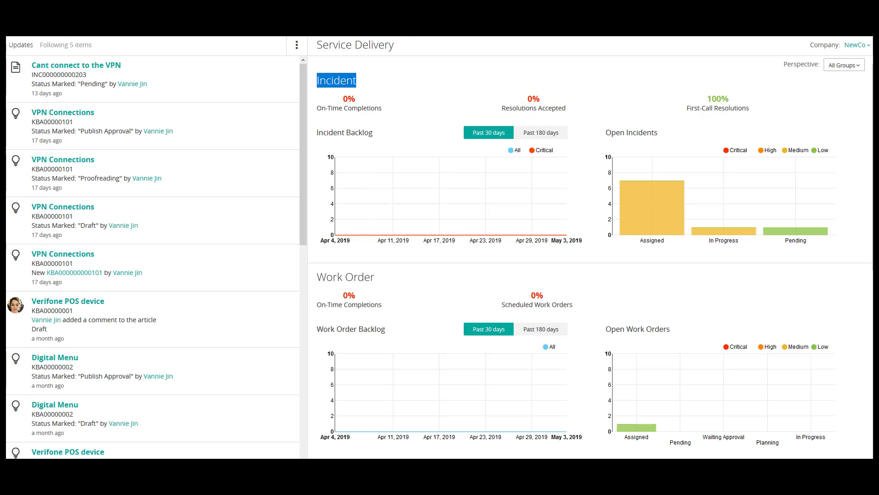
left_click_drag(375, 276, 316, 276)
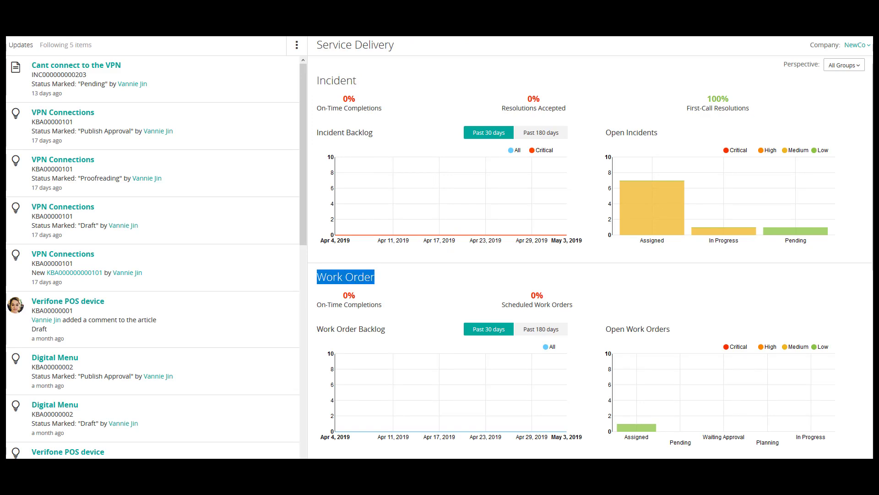